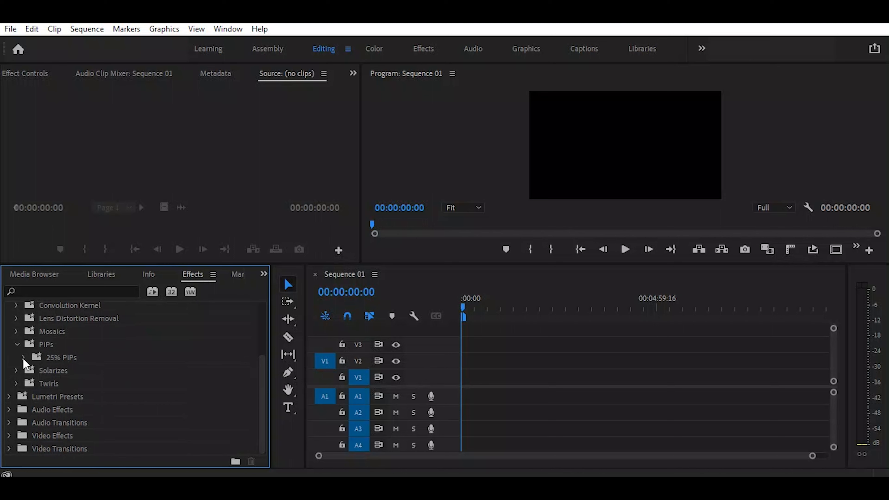
Expand the 25% PiPs preset folder and its 25% LL subfolder.
{"action": "left_click", "coordinate": [24, 358]}
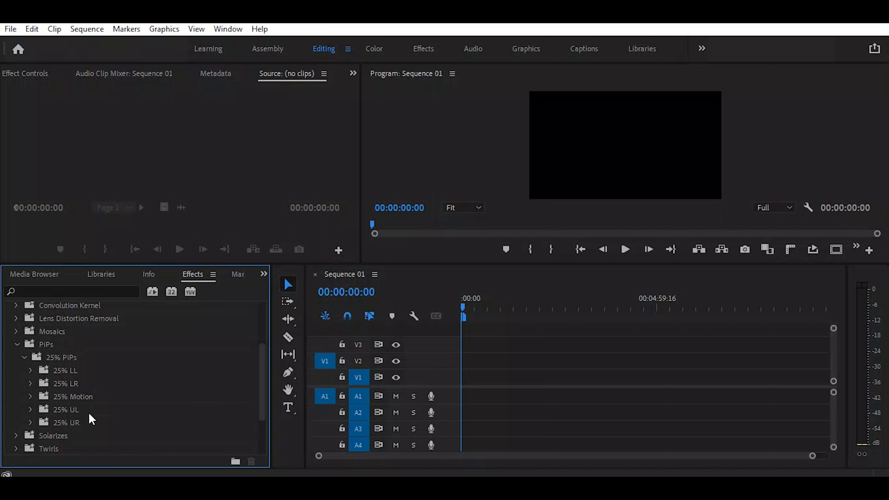
{"action": "left_click", "coordinate": [30, 370]}
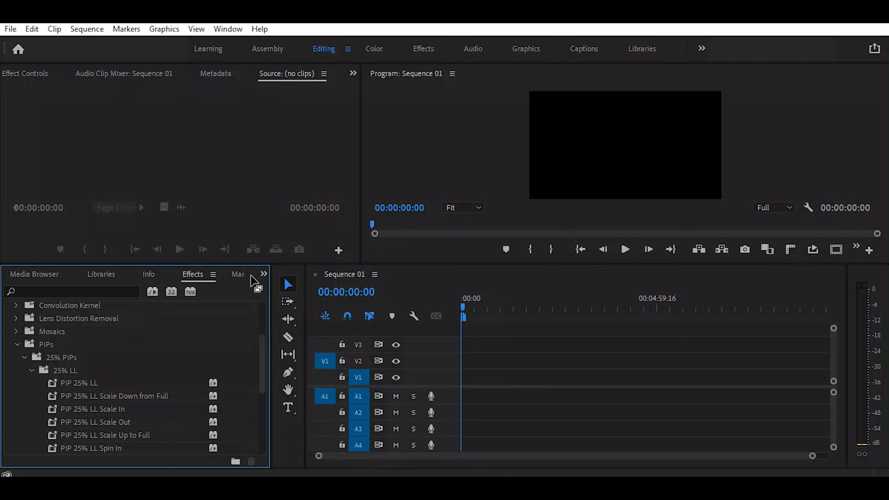
Place the 3.mp4 clip from the project at the start of video track V1, with its audio on A1.
{"action": "left_click", "coordinate": [263, 274]}
{"action": "left_click", "coordinate": [276, 287]}
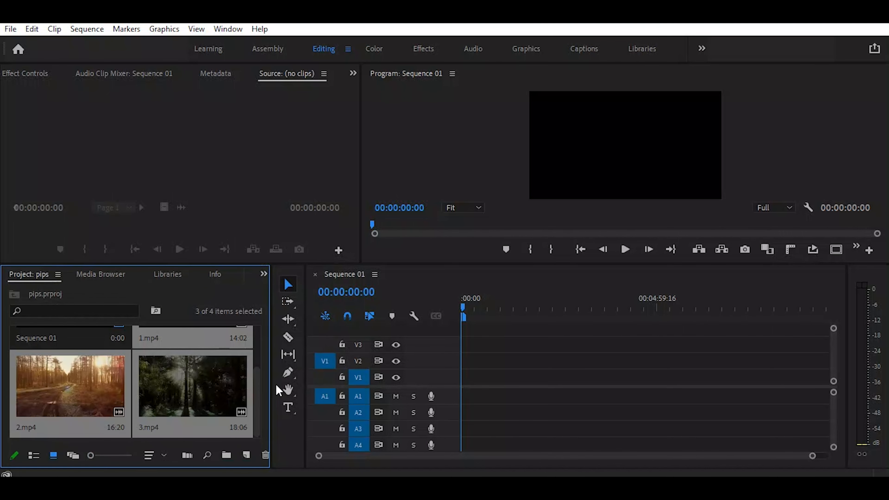
{"action": "left_click", "coordinate": [210, 388]}
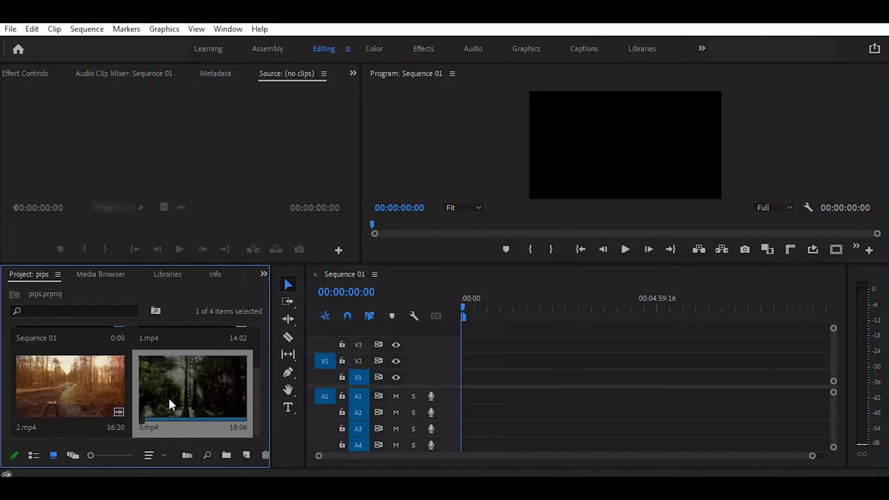
{"action": "left_click_drag", "start_coordinate": [194, 389], "coordinate": [467, 385]}
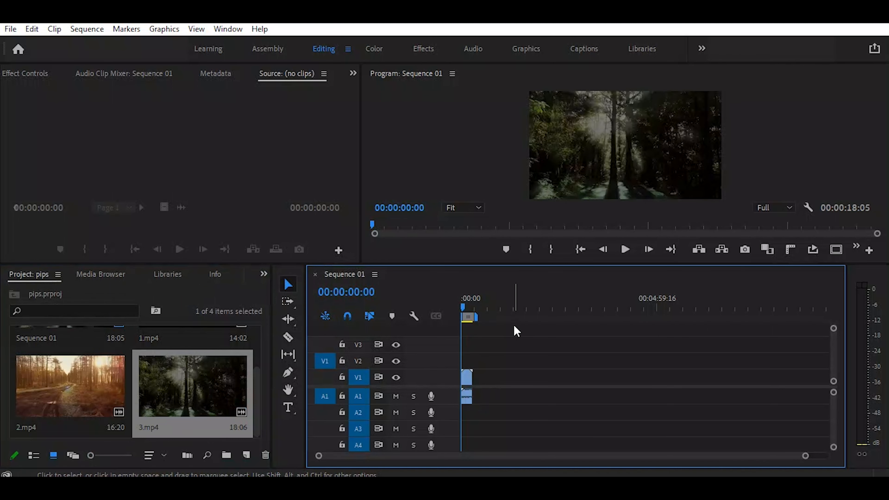
{"action": "key", "text": "equal"}
{"action": "key", "text": "equal"}
{"action": "key", "text": "equal"}
{"action": "key", "text": "equal"}
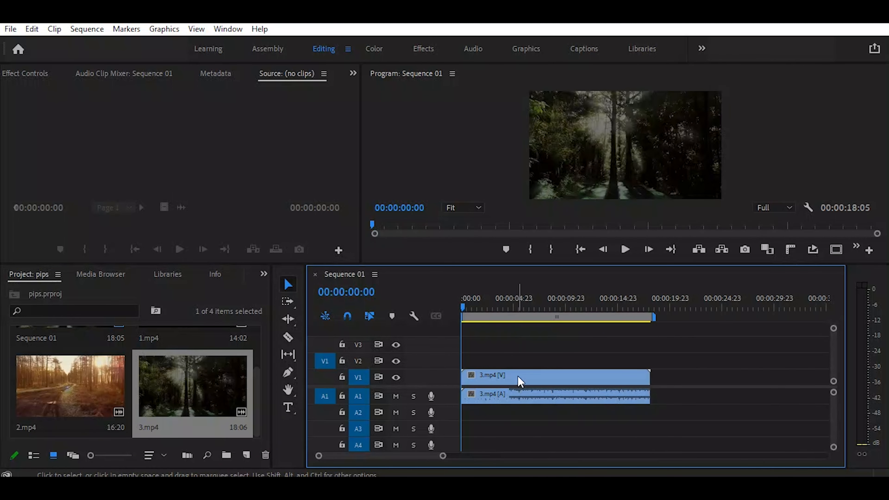
Place only the video of 2.mp4 at the start of track V2, above the 3.mp4 clip.
{"action": "left_click", "coordinate": [112, 398]}
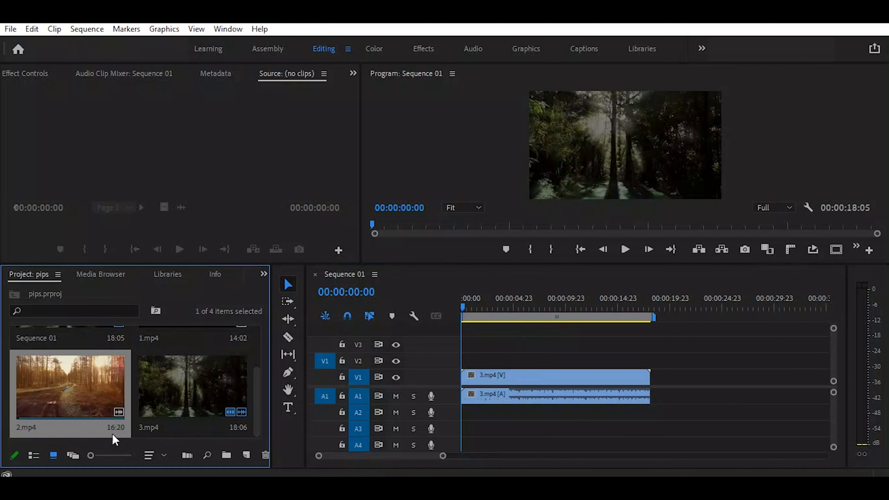
{"action": "double_click", "coordinate": [78, 399]}
{"action": "left_click_drag", "start_coordinate": [164, 198], "coordinate": [455, 362]}
{"action": "left_click", "coordinate": [479, 335]}
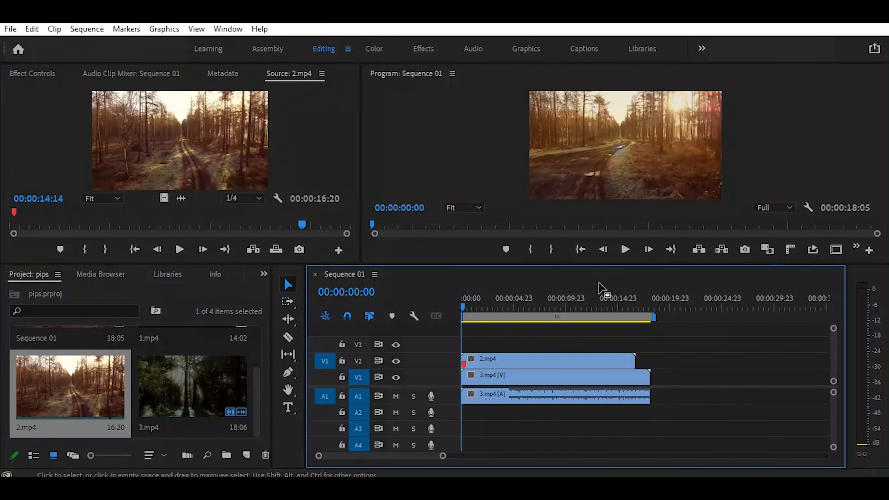
Apply the PiP 25% LL preset to the 2.mp4 clip on V2, with the playhead at 00:00:05:13.
{"action": "left_click", "coordinate": [520, 304]}
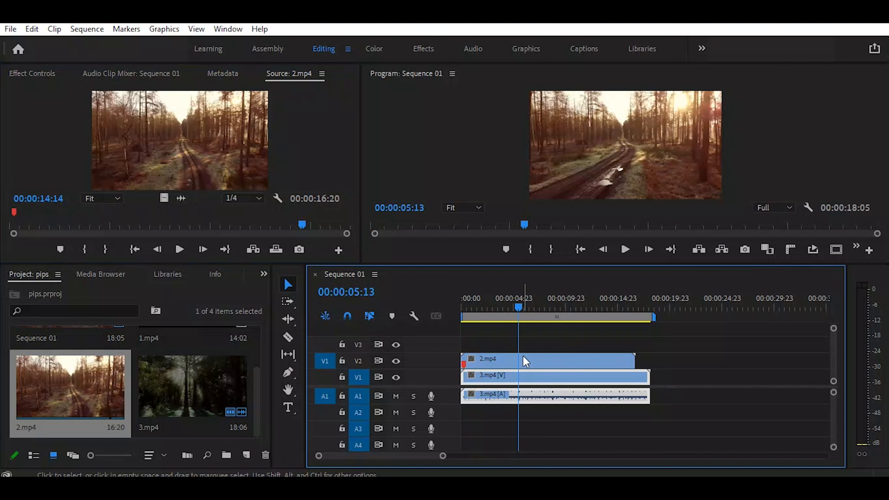
{"action": "left_click", "coordinate": [530, 359]}
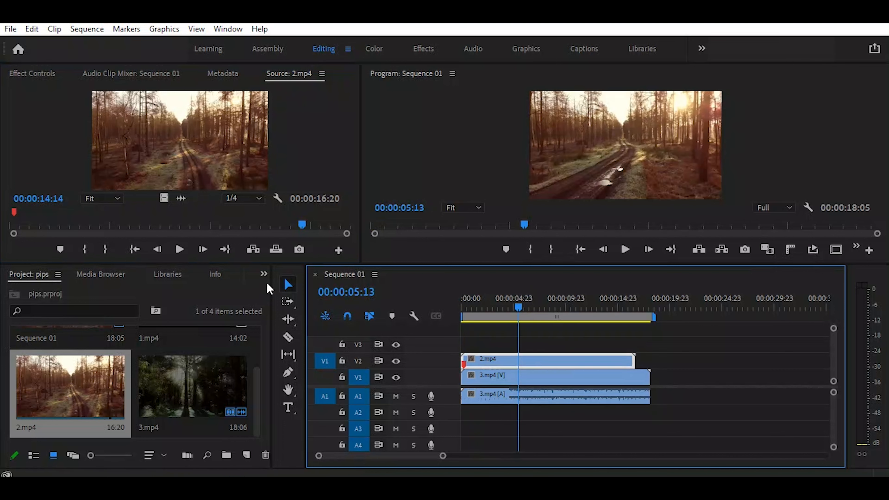
{"action": "left_click", "coordinate": [262, 276]}
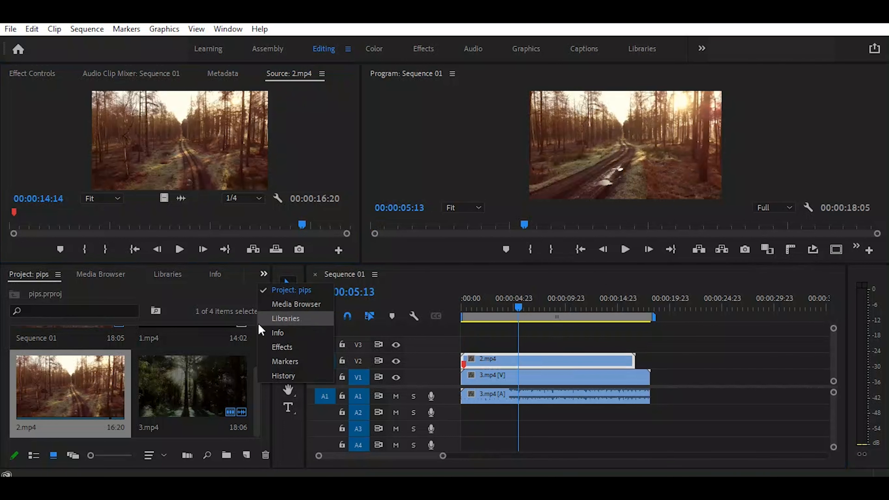
{"action": "left_click", "coordinate": [277, 348]}
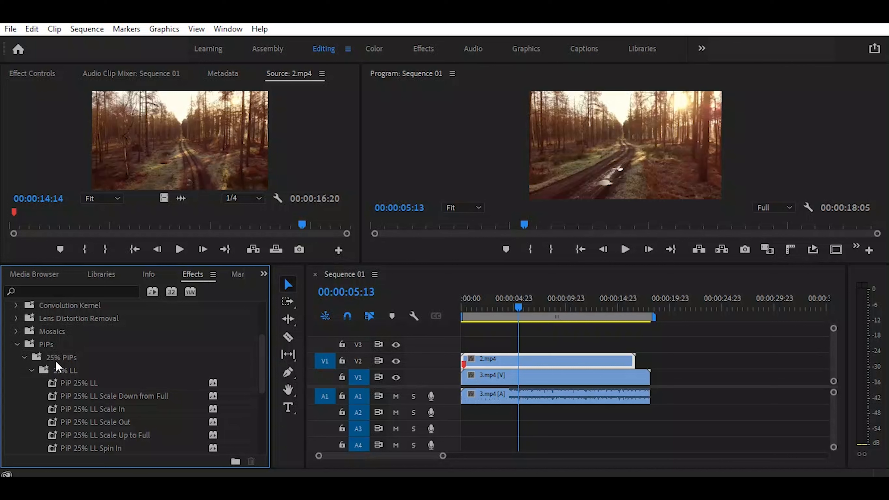
{"action": "left_click", "coordinate": [77, 384]}
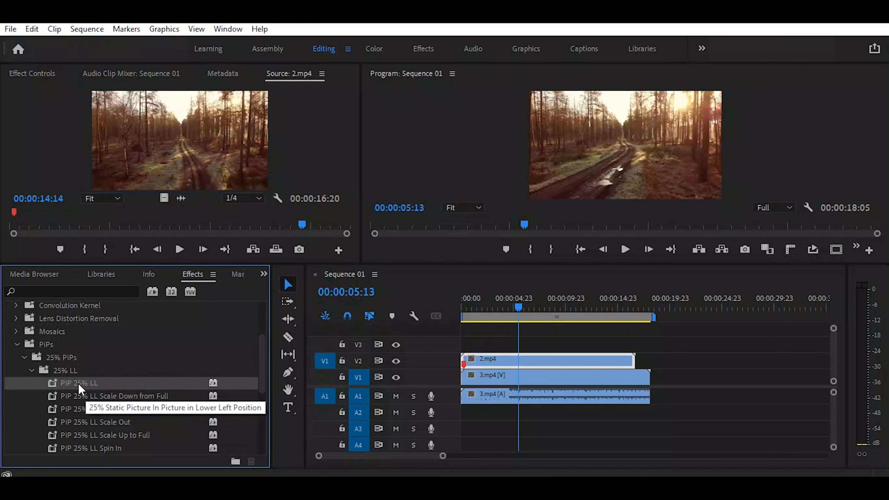
{"action": "left_click_drag", "start_coordinate": [79, 383], "coordinate": [567, 361]}
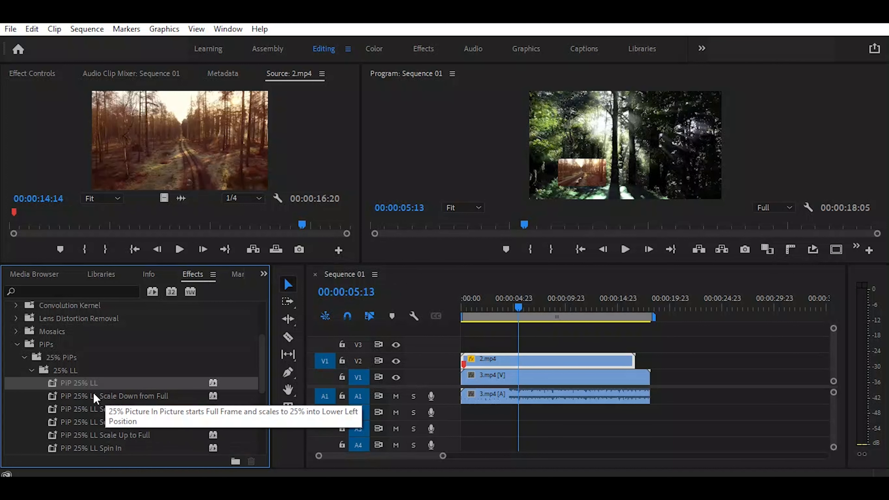
Undo the PiP 25% LL preset and apply PiP 25% LL Scale Down from Full to 2.mp4 instead.
{"action": "key", "text": "ctrl+z"}
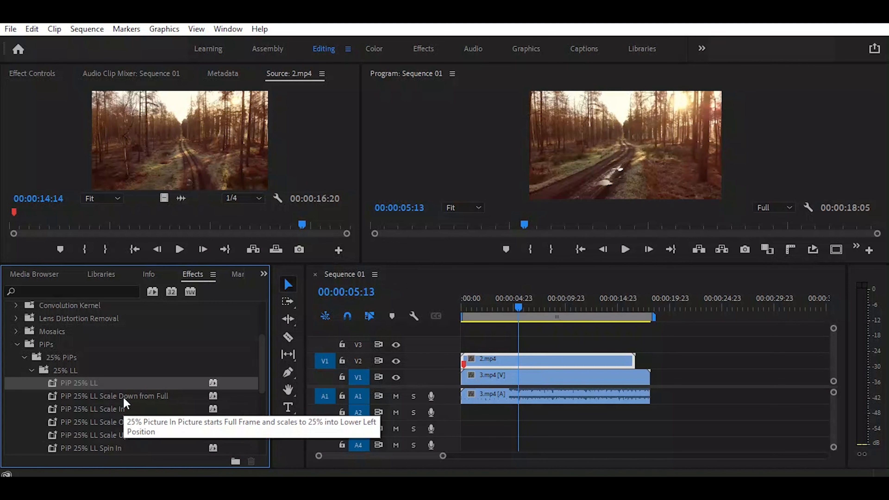
{"action": "left_click", "coordinate": [116, 396]}
{"action": "left_click_drag", "start_coordinate": [77, 396], "coordinate": [538, 359]}
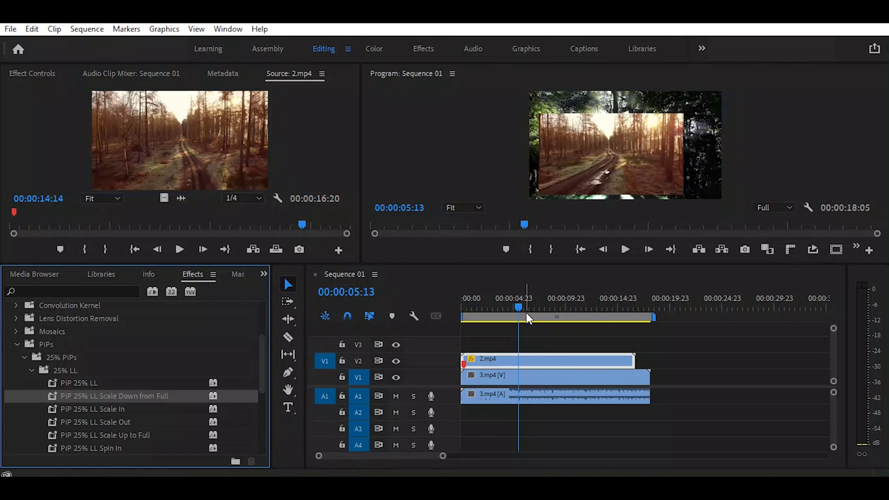
Play the sequence from the beginning to preview the scale-down animation of 2.mp4.
{"action": "left_click_drag", "start_coordinate": [518, 306], "coordinate": [444, 317]}
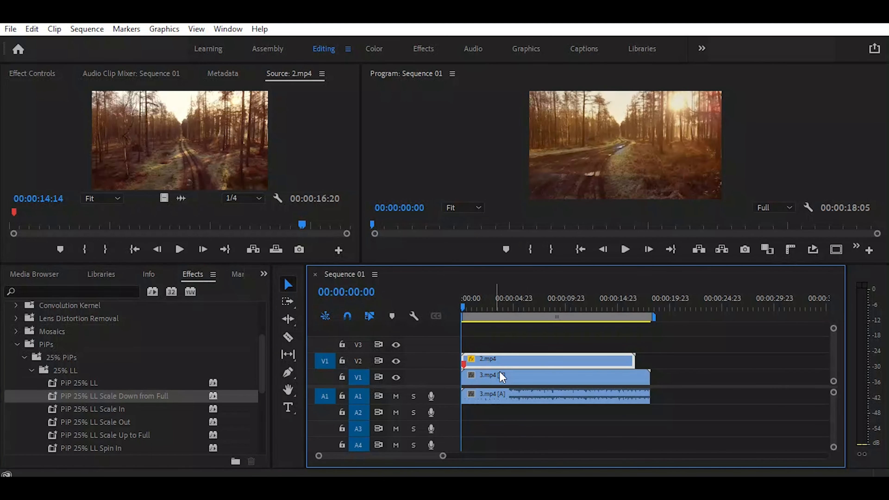
{"action": "key", "text": "space"}
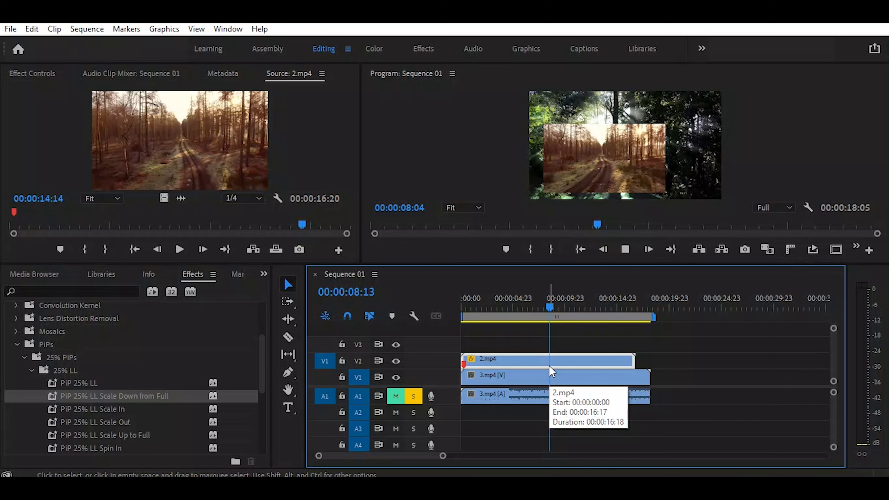
{"action": "key", "text": "space"}
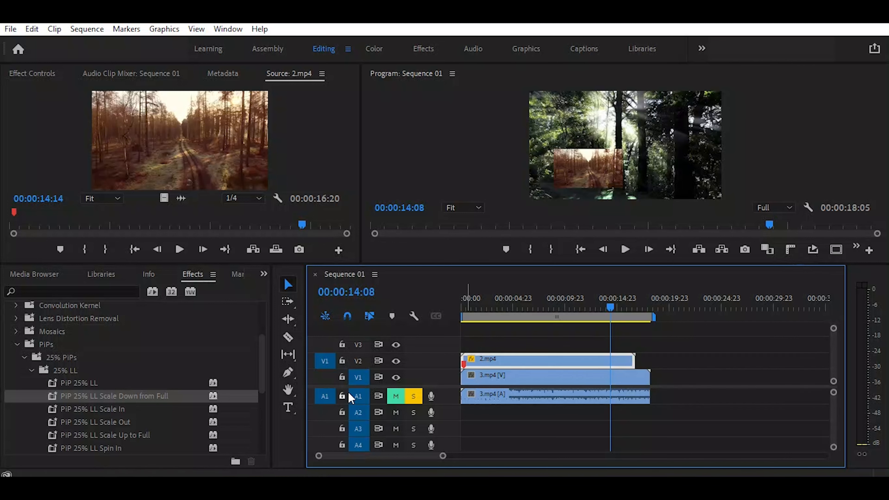
Examine the Motion keyframes and other effect settings of 2.mp4, moving the playhead back to 00:00:05:17.
{"action": "left_click", "coordinate": [24, 74]}
{"action": "mouse_move", "coordinate": [352, 127]}
{"action": "left_mouse_down"}
{"action": "mouse_move", "coordinate": [354, 158]}
{"action": "mouse_move", "coordinate": [357, 123]}
{"action": "left_mouse_up"}
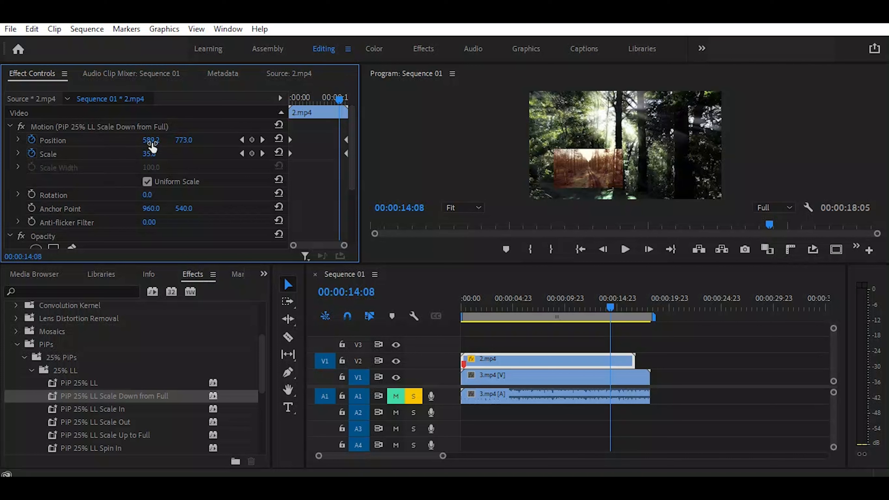
{"action": "left_click_drag", "start_coordinate": [335, 98], "coordinate": [307, 109]}
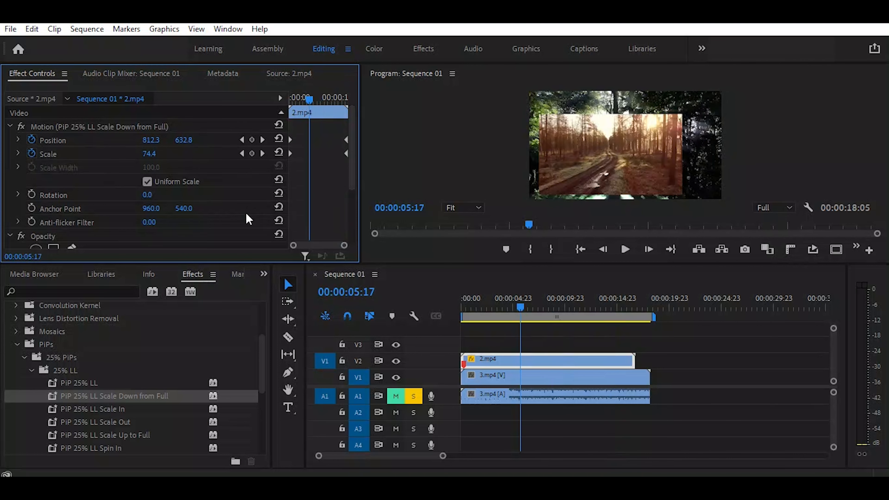
{"action": "scroll", "coordinate": [245, 212], "scroll_direction": "down", "scroll_amount": 5}
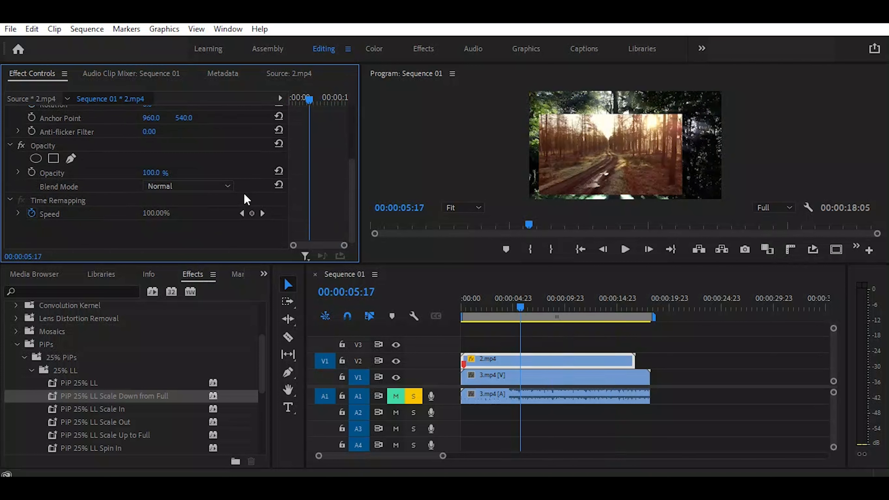
{"action": "scroll", "coordinate": [247, 201], "scroll_direction": "up", "scroll_amount": 4}
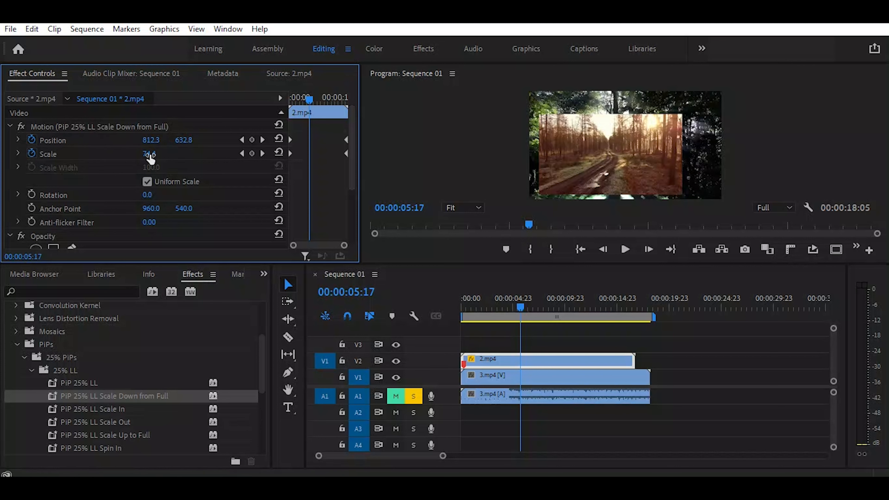
Undo the Scale Down from Full preset on 2.mp4 and apply the PiP 25% LL Spin In preset.
{"action": "left_click", "coordinate": [74, 387]}
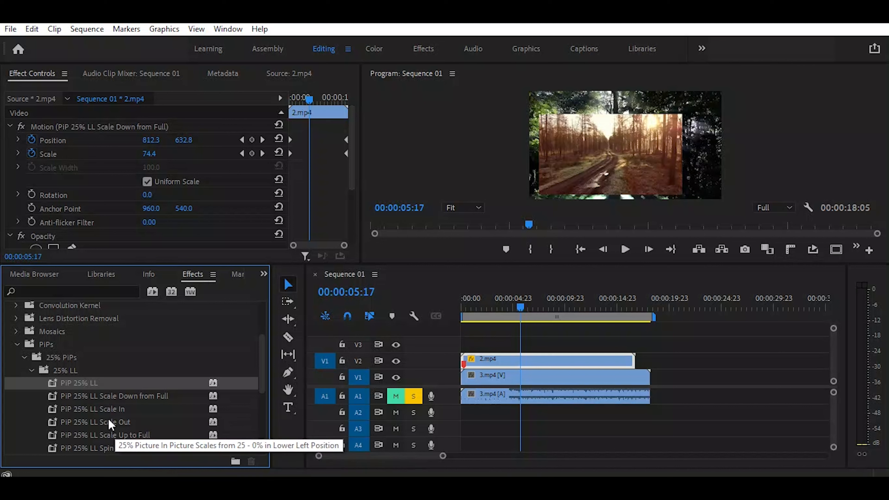
{"action": "scroll", "coordinate": [213, 412], "scroll_direction": "down", "scroll_amount": 1}
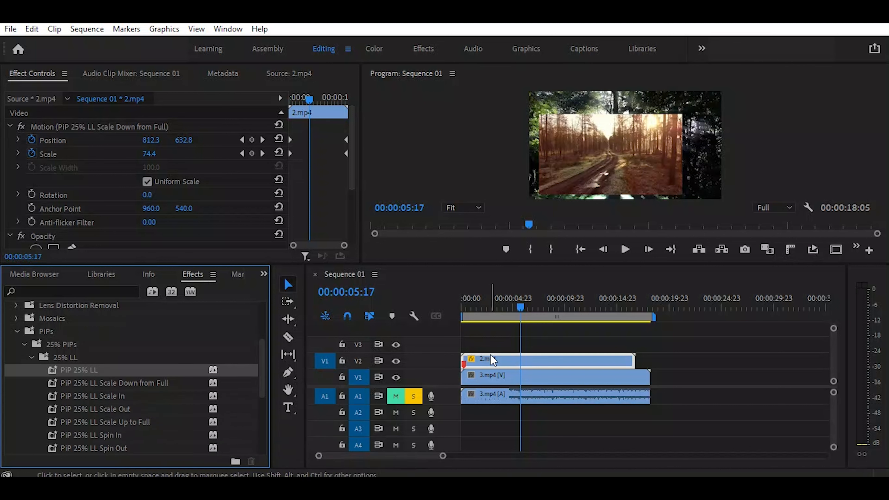
{"action": "left_click", "coordinate": [501, 366]}
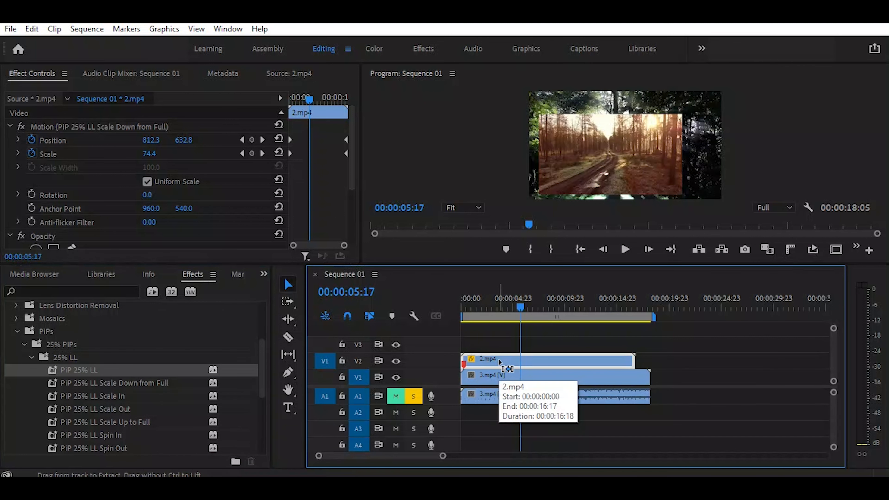
{"action": "key", "text": "ctrl+z"}
{"action": "key", "text": "ctrl+z"}
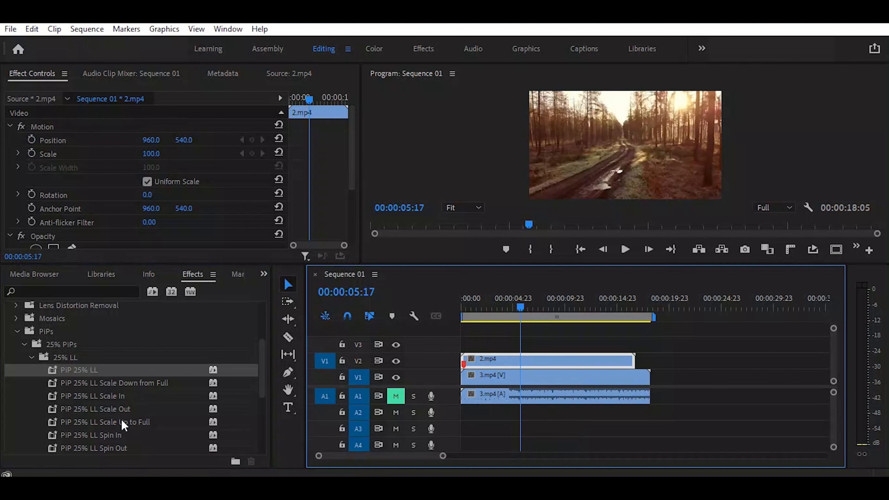
{"action": "left_click_drag", "start_coordinate": [84, 436], "coordinate": [509, 364]}
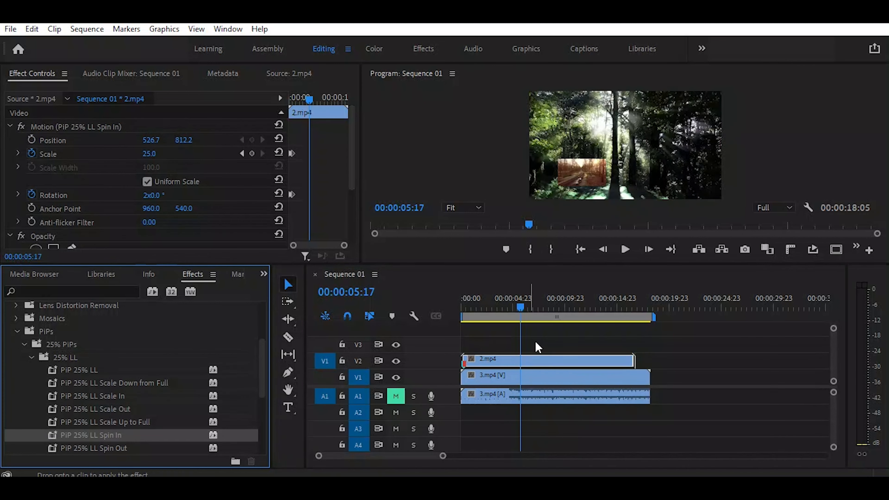
Play the opening of the sequence to preview the spin-in animation of 2.mp4.
{"action": "left_click", "coordinate": [504, 308]}
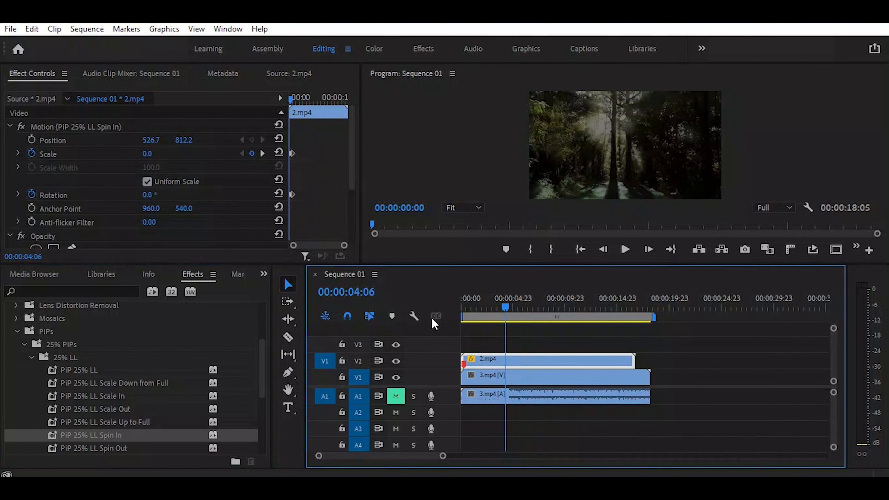
{"action": "key", "text": "Home"}
{"action": "key", "text": "space"}
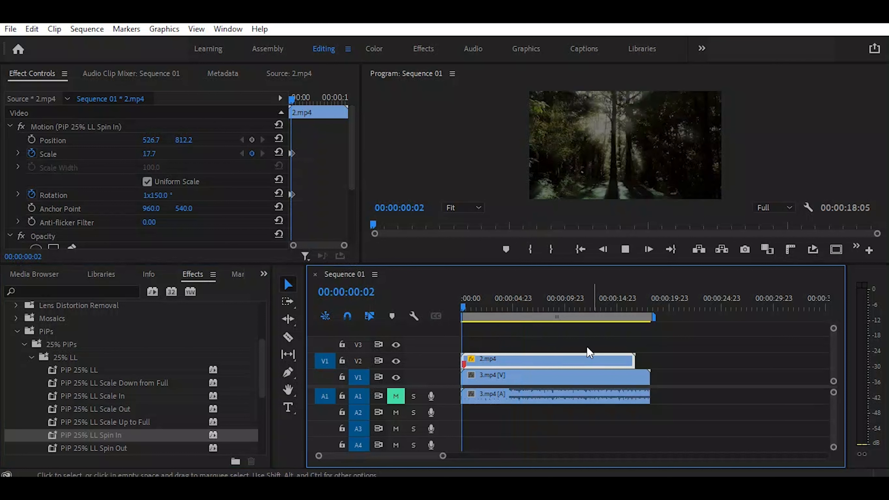
{"action": "left_click", "coordinate": [505, 309]}
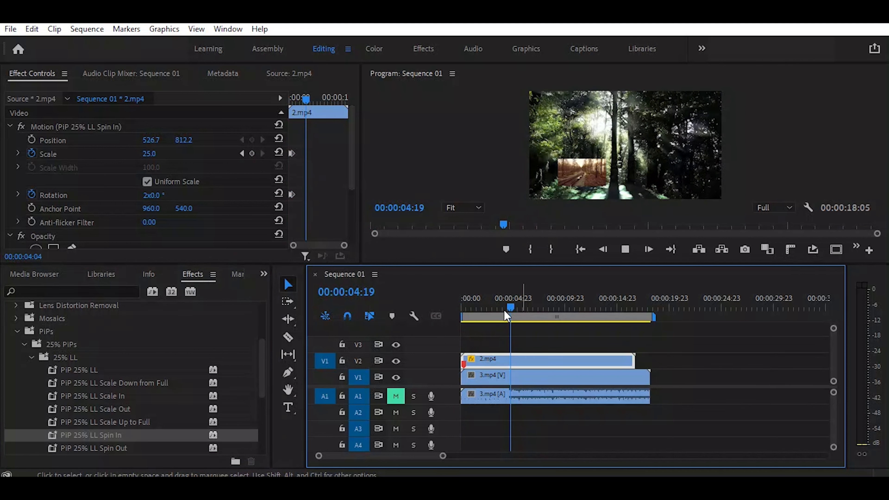
{"action": "key", "text": "Home"}
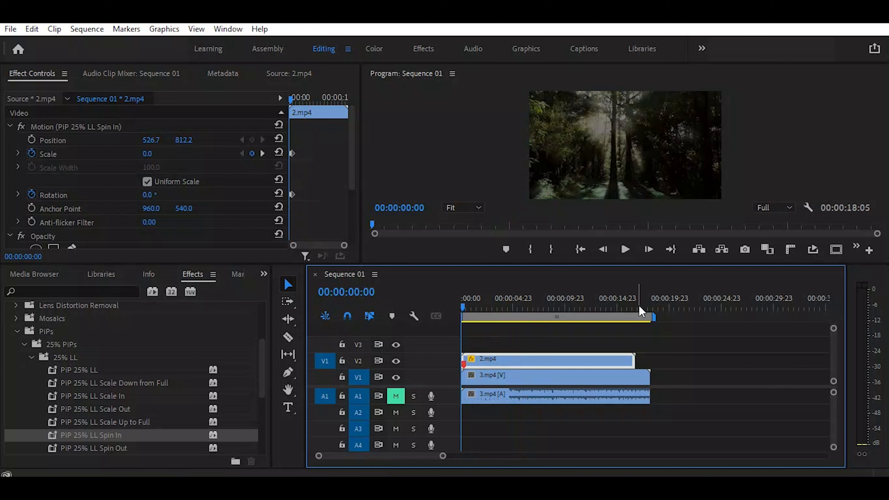
{"action": "left_click", "coordinate": [487, 307]}
{"action": "key", "text": "space"}
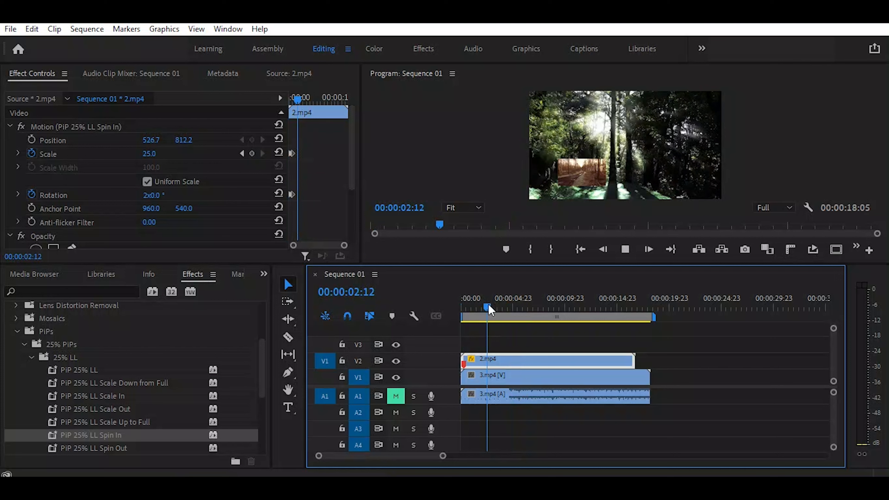
Advance frame by frame from near the sequence start to 00:00:01:09 to examine how 2.mp4 spins and scales in.
{"action": "left_click_drag", "start_coordinate": [488, 304], "coordinate": [465, 323]}
{"action": "key", "text": "Right"}
{"action": "key", "text": "Right"}
{"action": "key", "text": "Right"}
{"action": "key", "text": "Right"}
{"action": "key", "text": "Right"}
{"action": "key", "text": "Right"}
{"action": "key", "text": "Right"}
{"action": "key", "text": "Right"}
{"action": "key", "text": "Right"}
{"action": "key", "text": "Right"}
{"action": "key", "text": "Right"}
{"action": "key", "text": "Right"}
{"action": "key", "text": "Right"}
{"action": "key", "text": "Right"}
{"action": "key", "text": "Right"}
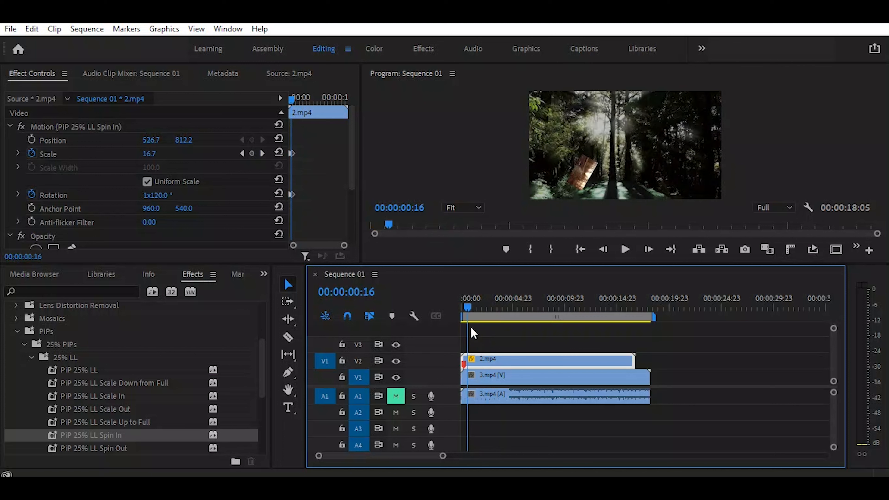
{"action": "key", "text": "Right"}
{"action": "key", "text": "Right"}
{"action": "key", "text": "Right"}
{"action": "key", "text": "Right"}
{"action": "key", "text": "Right"}
{"action": "key", "text": "Right"}
{"action": "key", "text": "Right"}
{"action": "key", "text": "Right"}
{"action": "key", "text": "Right"}
{"action": "key", "text": "Right"}
{"action": "key", "text": "Right"}
{"action": "key", "text": "Right"}
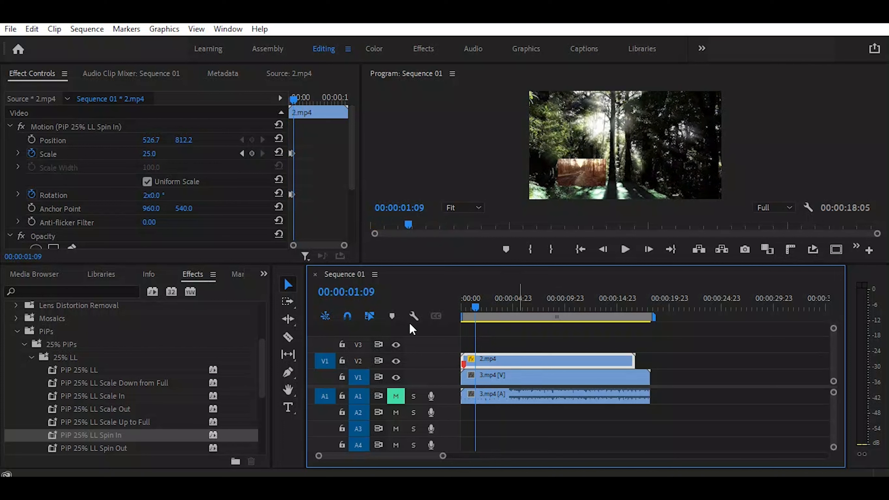
Undo the PiP 25% LL Spin In preset on 2.mp4 and apply the PiP 25% LL to LR preset from the 25% Motion presets.
{"action": "scroll", "coordinate": [263, 385], "scroll_direction": "down", "scroll_amount": 3}
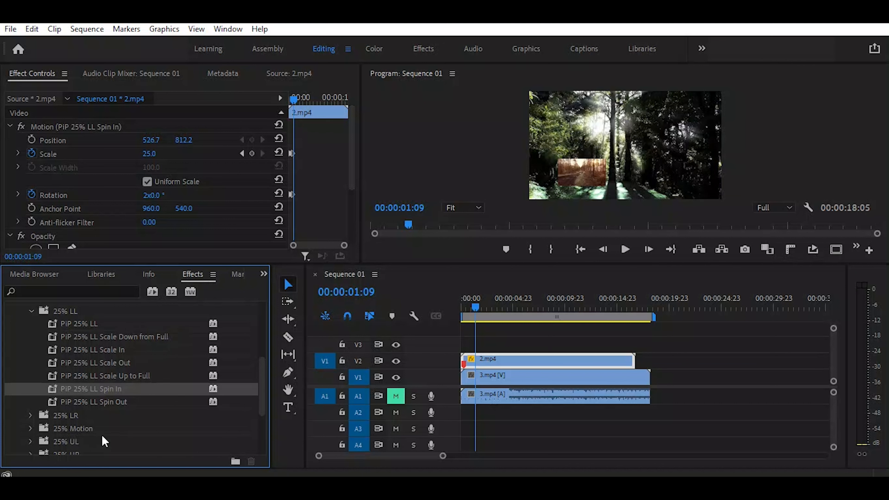
{"action": "scroll", "coordinate": [102, 436], "scroll_direction": "down", "scroll_amount": 1}
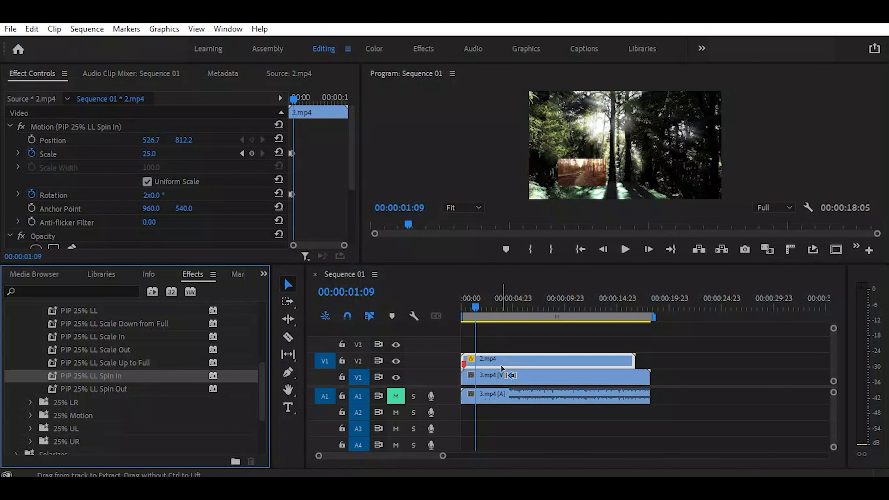
{"action": "key", "text": "ctrl+z"}
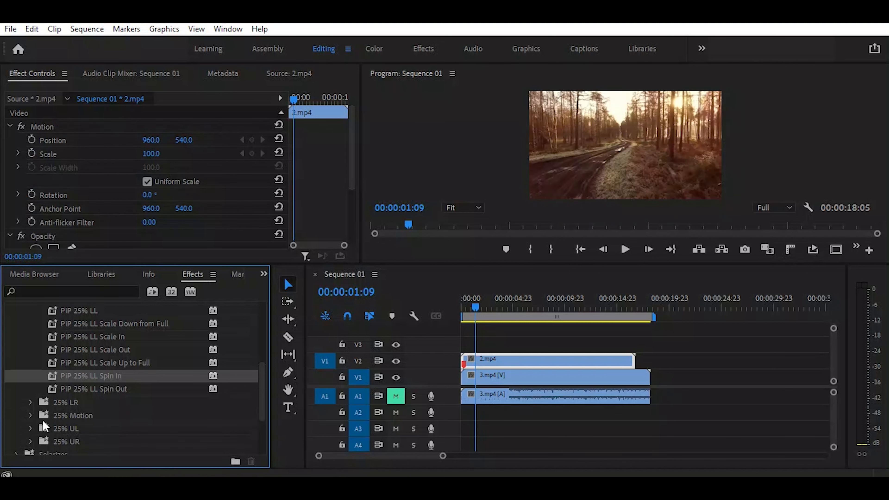
{"action": "left_click", "coordinate": [30, 415]}
{"action": "scroll", "coordinate": [167, 406], "scroll_direction": "down", "scroll_amount": 1}
{"action": "scroll", "coordinate": [168, 396], "scroll_direction": "down", "scroll_amount": 2}
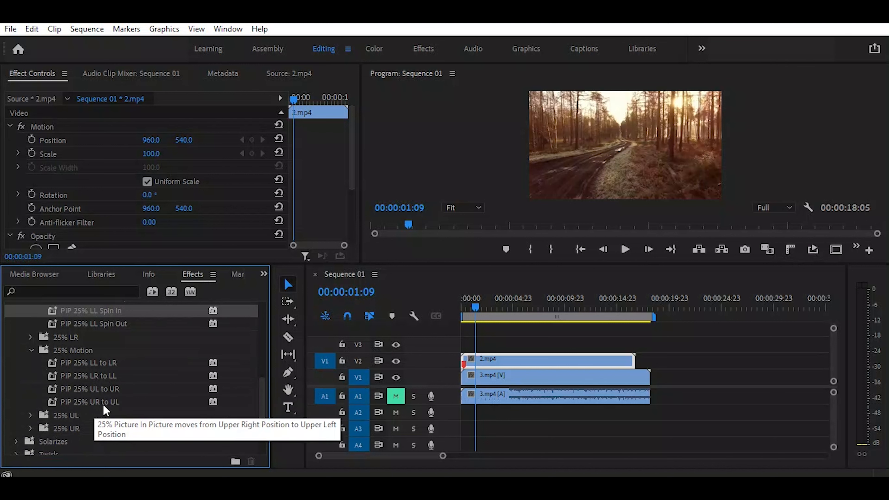
{"action": "left_click", "coordinate": [72, 364]}
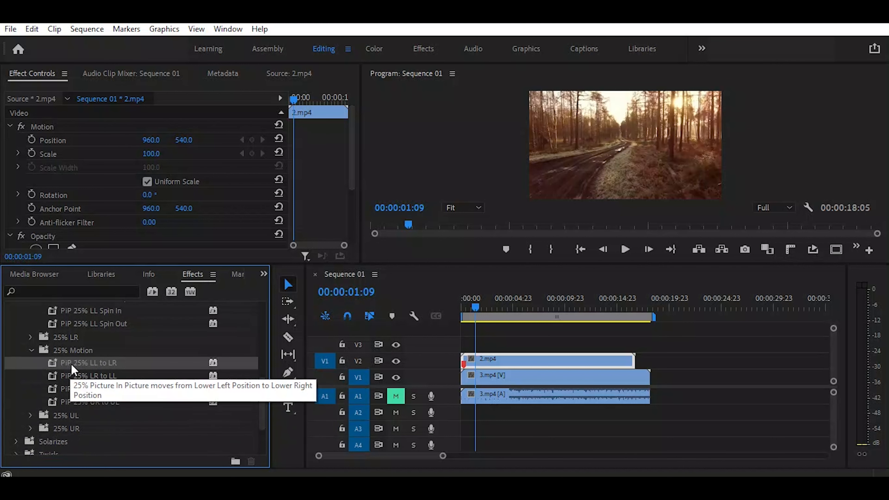
{"action": "left_click_drag", "start_coordinate": [72, 364], "coordinate": [494, 359]}
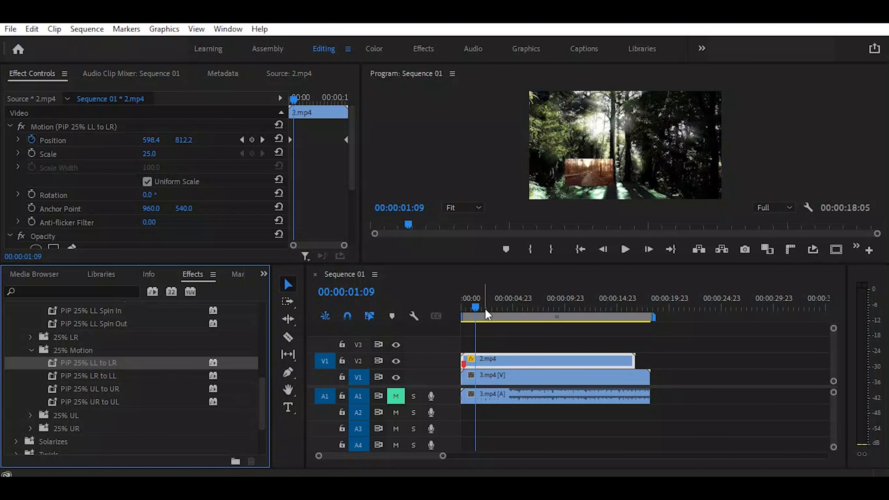
Play the sequence from its start to about 00:00:09:07 to preview 2.mp4 moving from lower left toward lower right.
{"action": "left_click_drag", "start_coordinate": [476, 306], "coordinate": [449, 308]}
{"action": "key", "text": "space"}
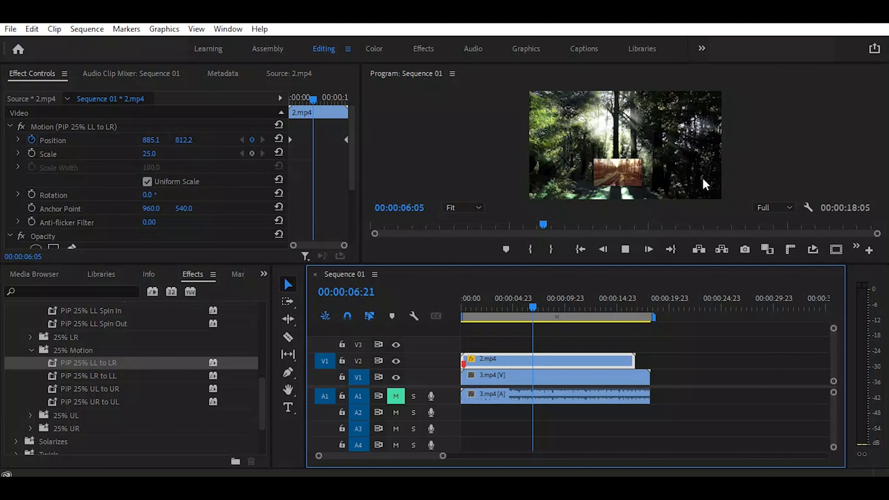
{"action": "key", "text": "space"}
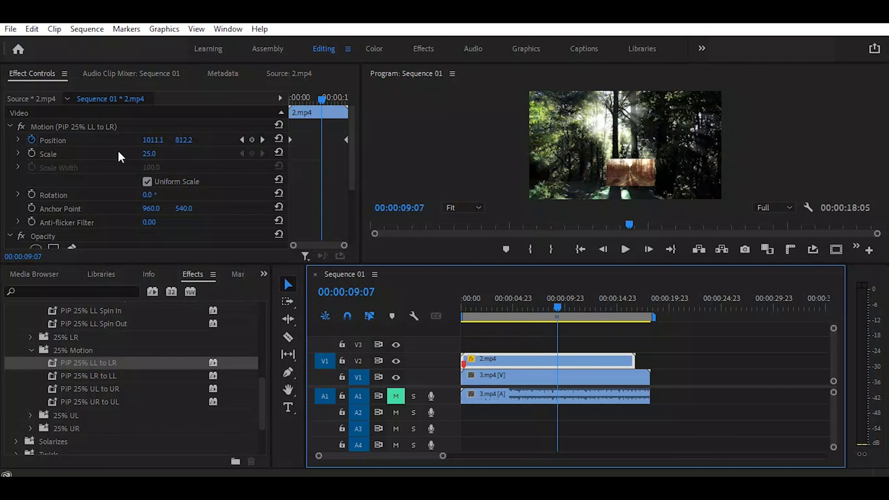